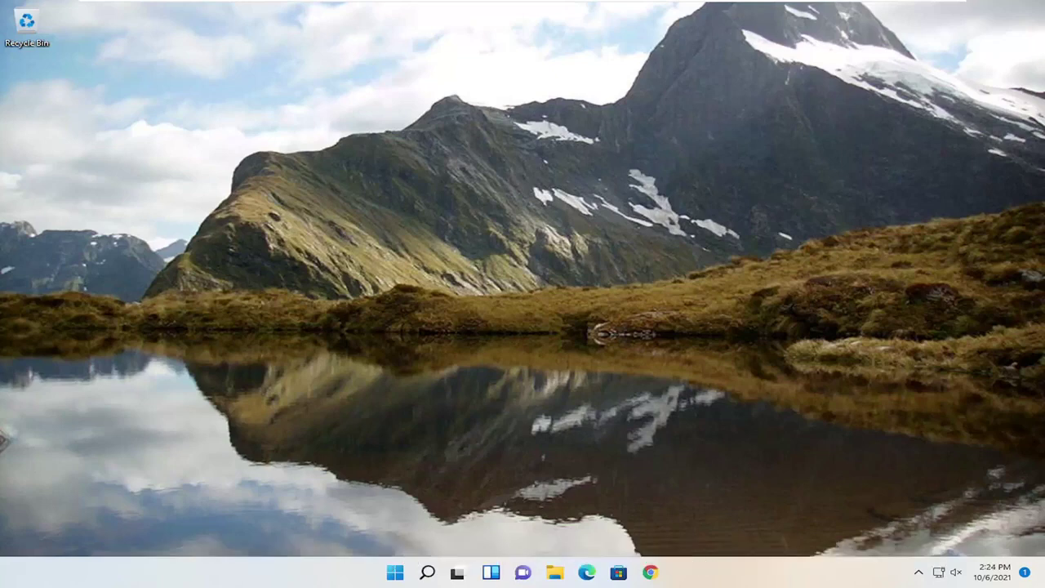
# - Search Windows for 'control panel' and launch the Control Panel best match
pyautogui.click(428, 572)
pyautogui.write('ntrol')
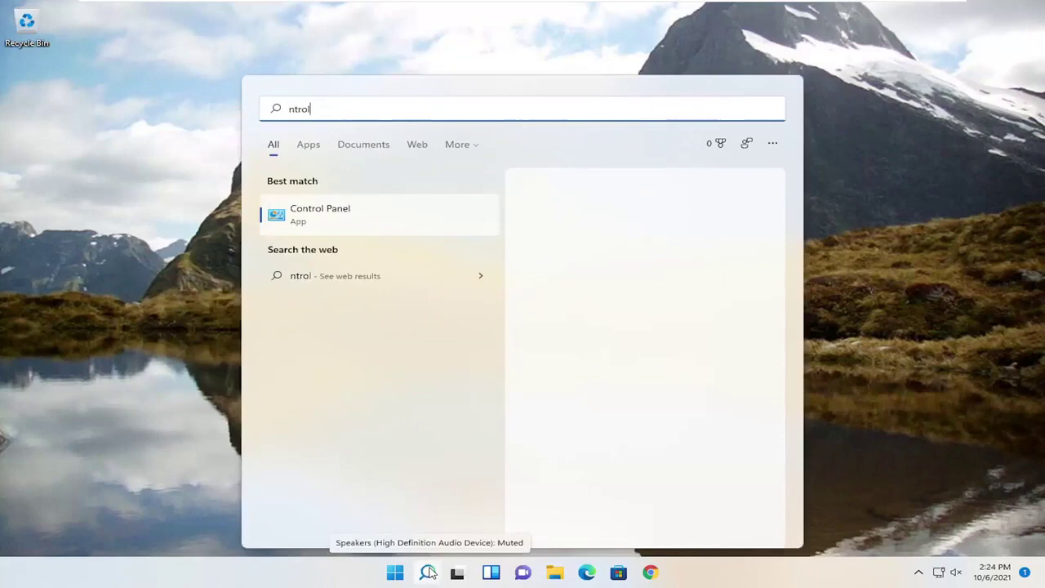
pyautogui.press('BackSpace')
pyautogui.press('BackSpace')
pyautogui.press('BackSpace')
pyautogui.write('control panel')
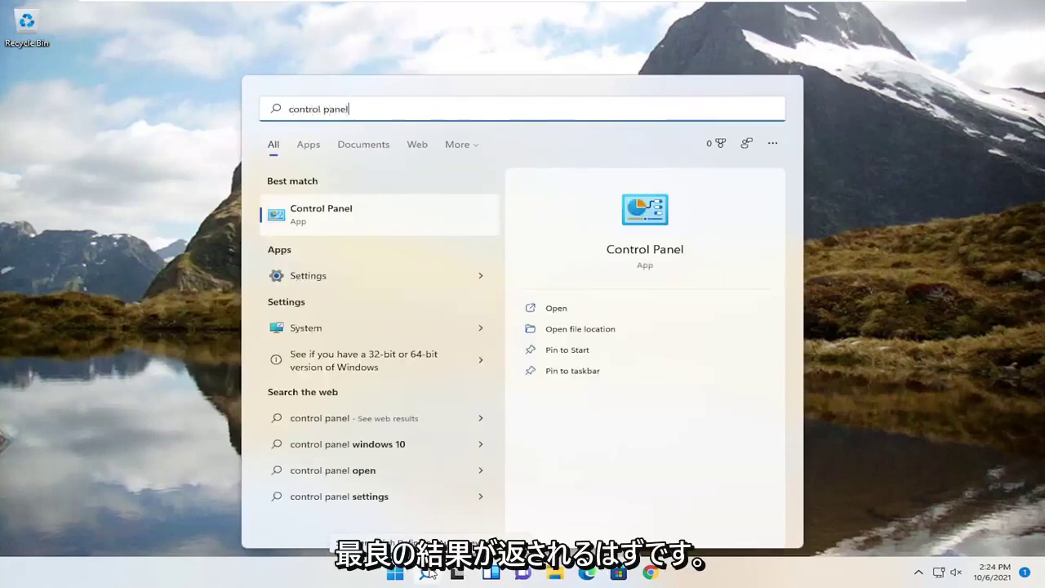
pyautogui.click(326, 214)
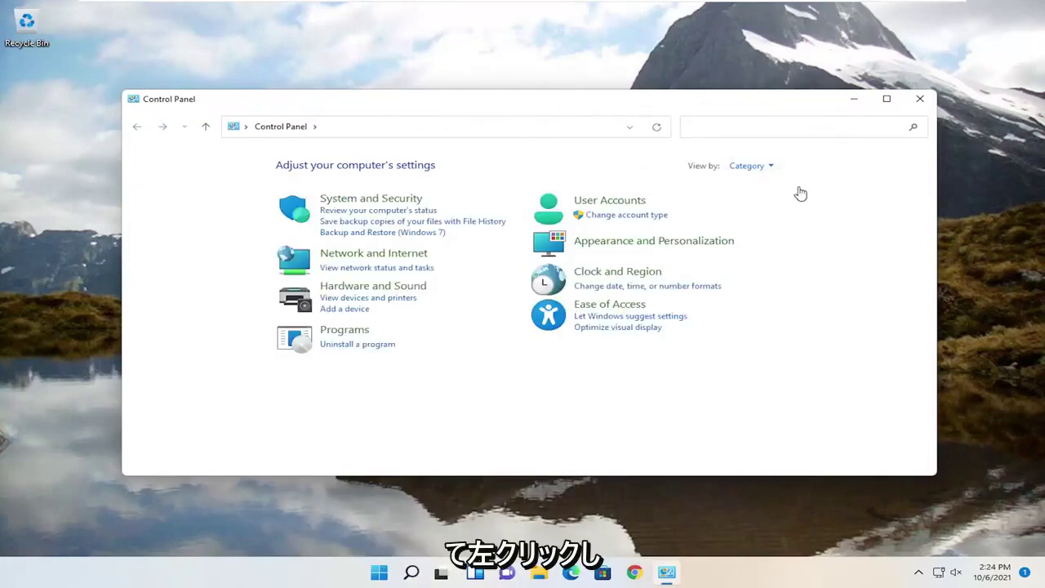
# - Show Control Panel items as Large icons and go to Network and Sharing Center
pyautogui.click(748, 166)
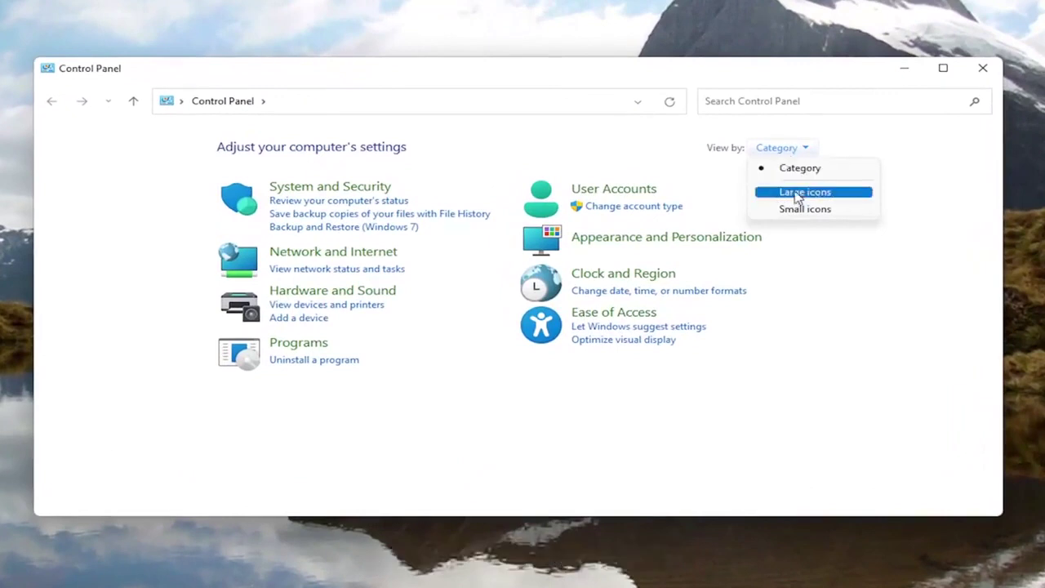
pyautogui.click(791, 194)
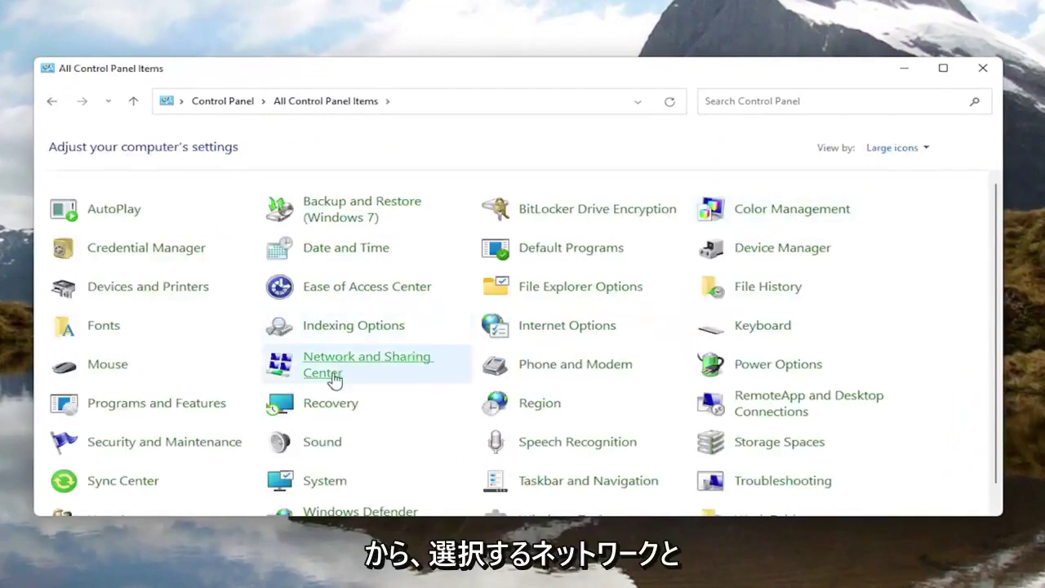
pyautogui.click(331, 374)
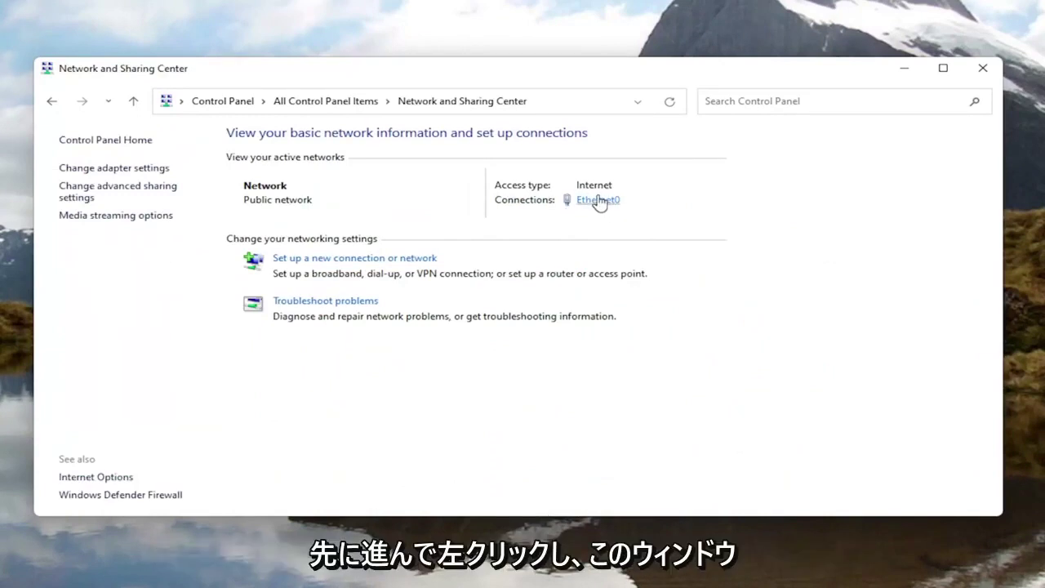
# - Open the Intel(R) 82574L adapter's device properties from Ethernet0's status and connection properties
pyautogui.click(601, 203)
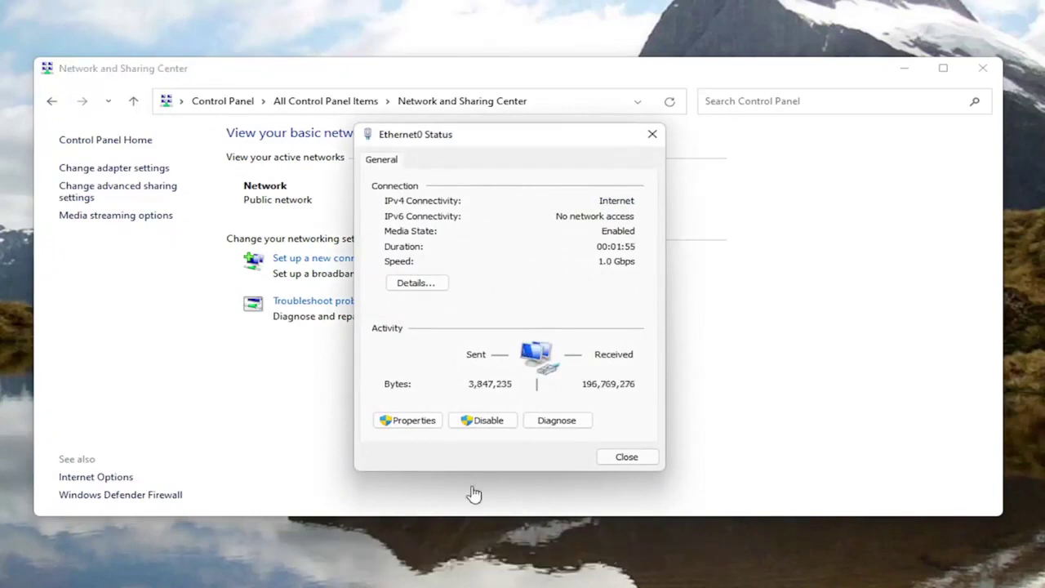
pyautogui.click(403, 422)
pyautogui.click(403, 423)
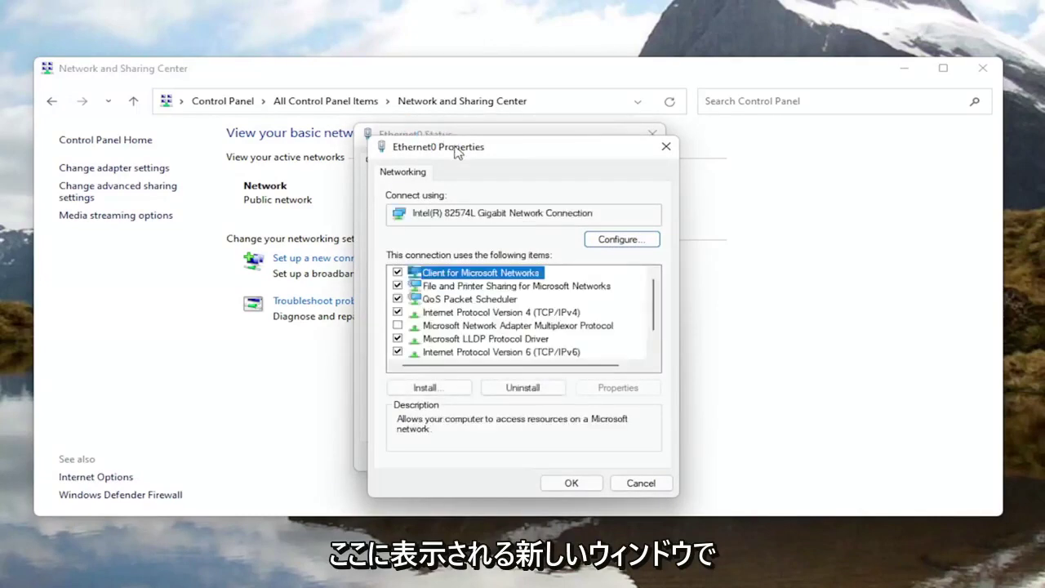
pyautogui.moveTo(452, 145); pyautogui.dragTo(452, 122)
pyautogui.click(622, 216)
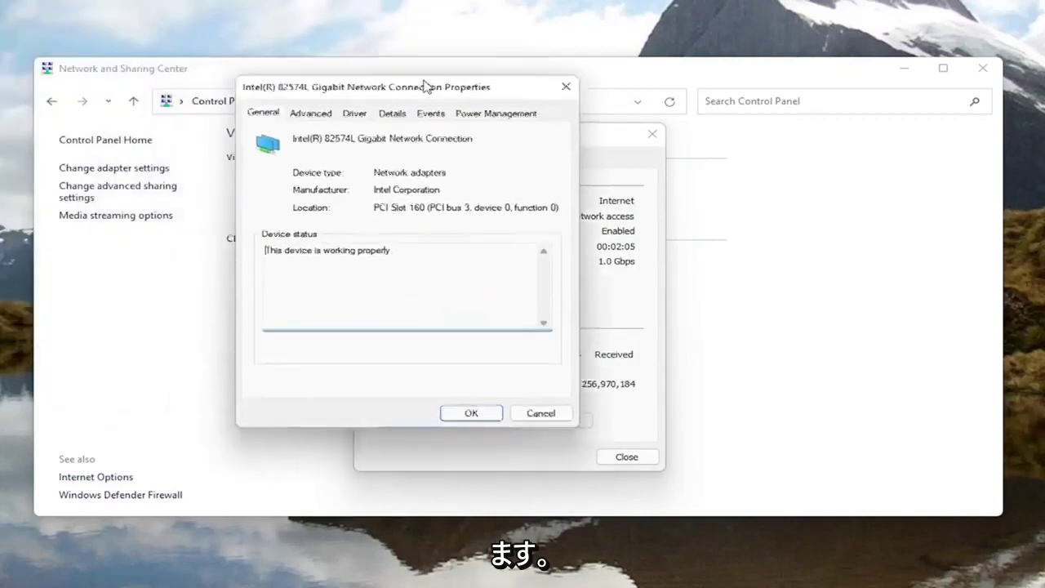
pyautogui.moveTo(473, 87); pyautogui.dragTo(528, 127)
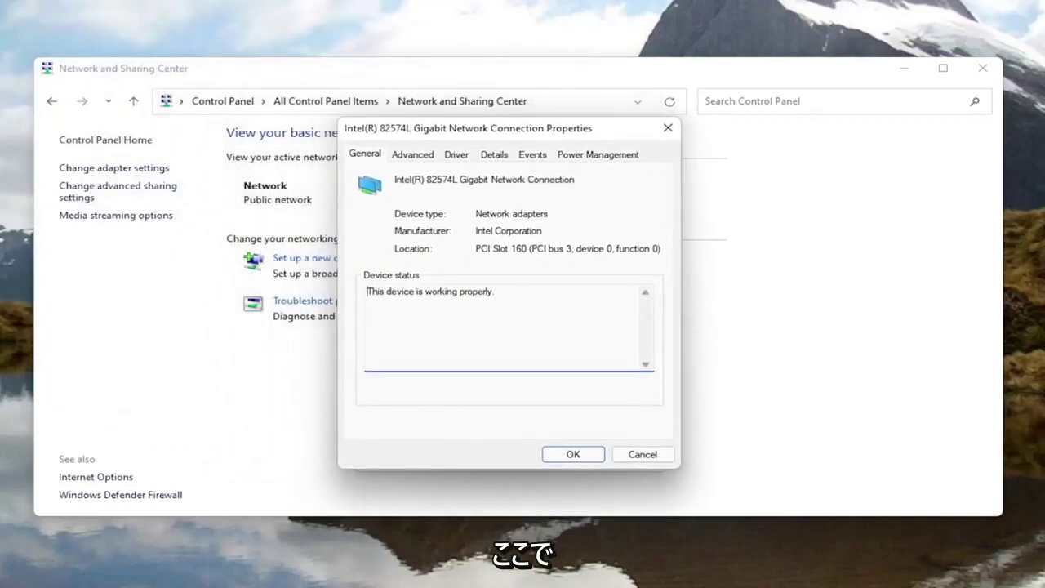
# - Uncheck 'Allow the computer to turn off this device to save power' and view the Advanced properties
pyautogui.click(609, 153)
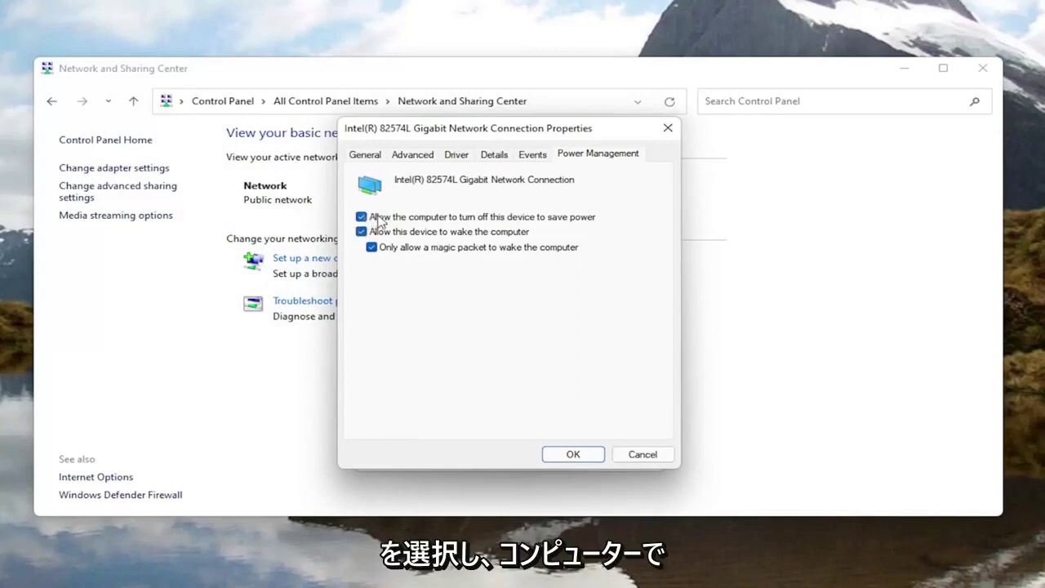
pyautogui.click(532, 219)
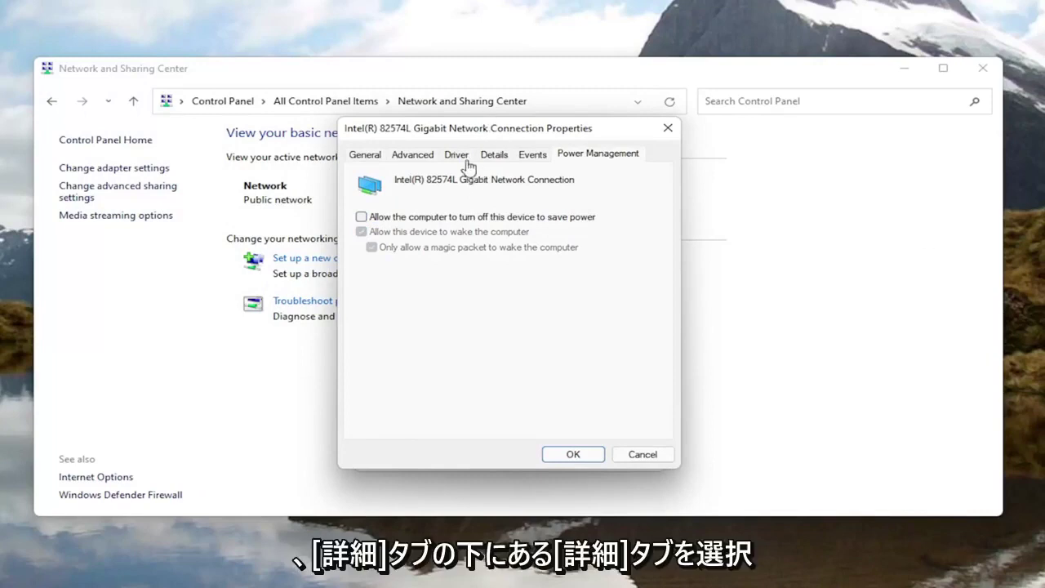
pyautogui.click(424, 159)
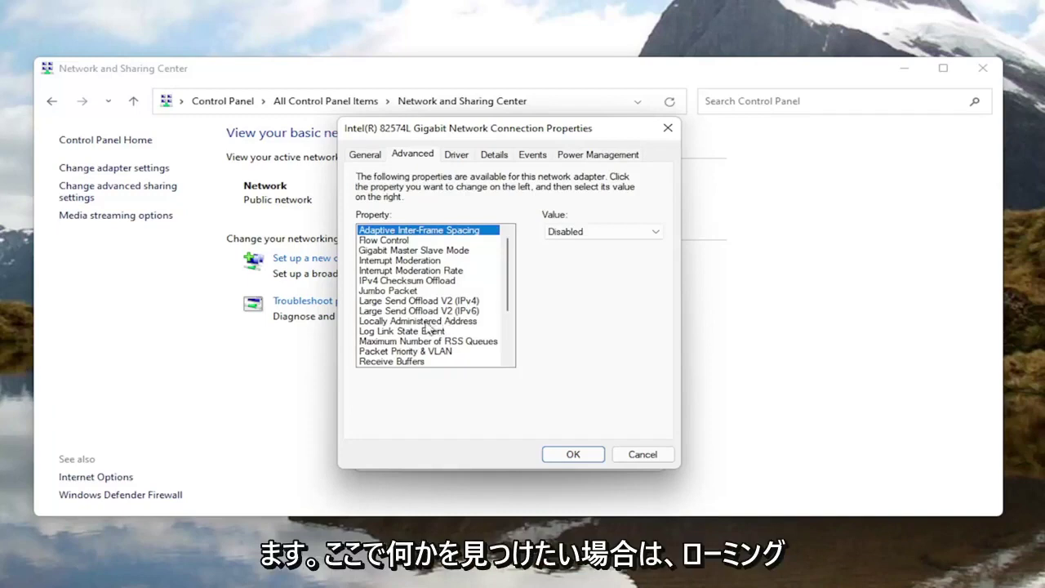
# - Review Receive Buffers and Large Send Offload V2 (IPv4), which reads Enabled, in the Advanced list
pyautogui.scroll(-1, 412, 330)
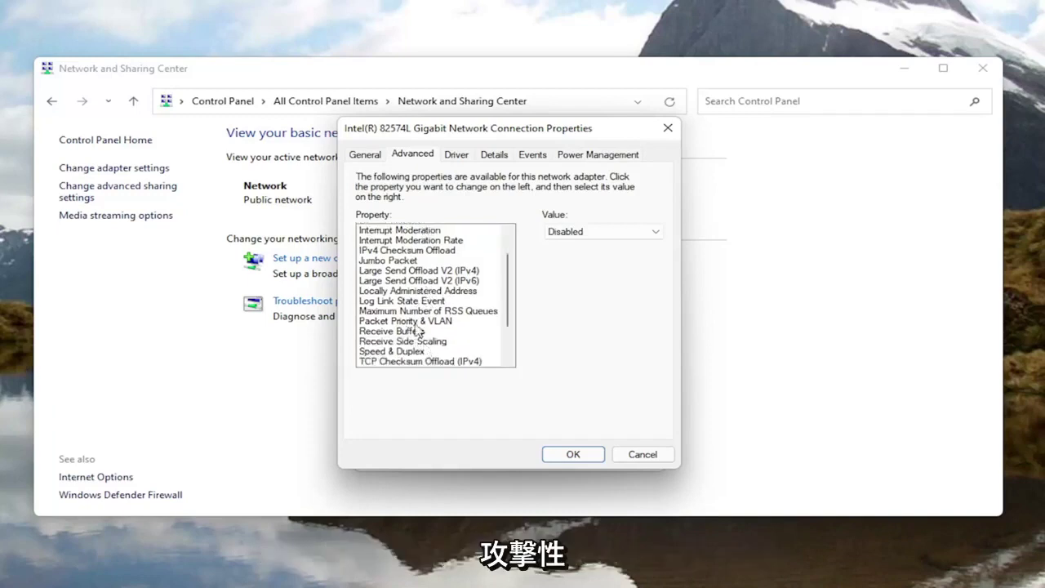
pyautogui.scroll(-1, 414, 280)
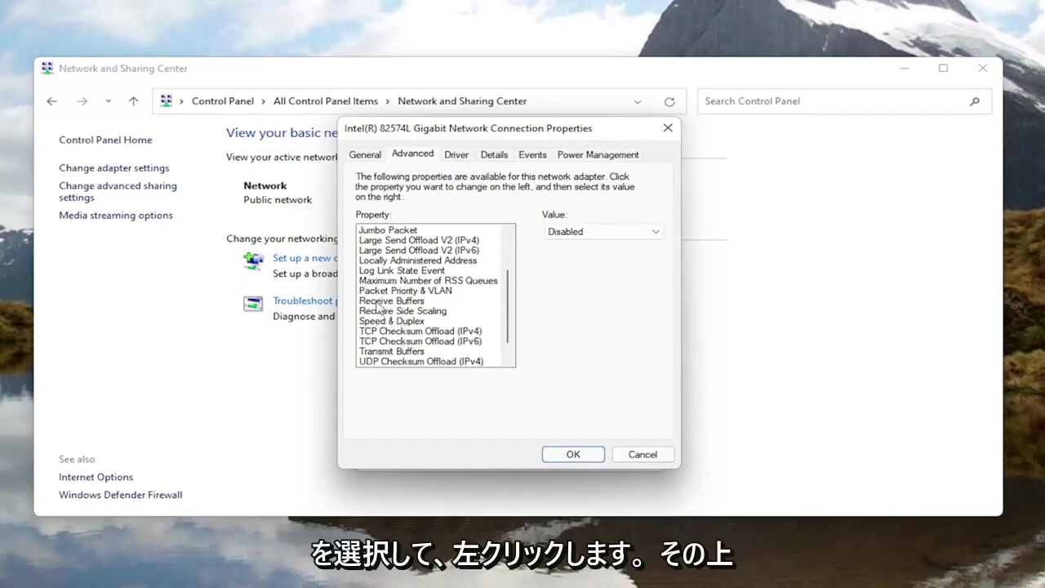
pyautogui.click(380, 302)
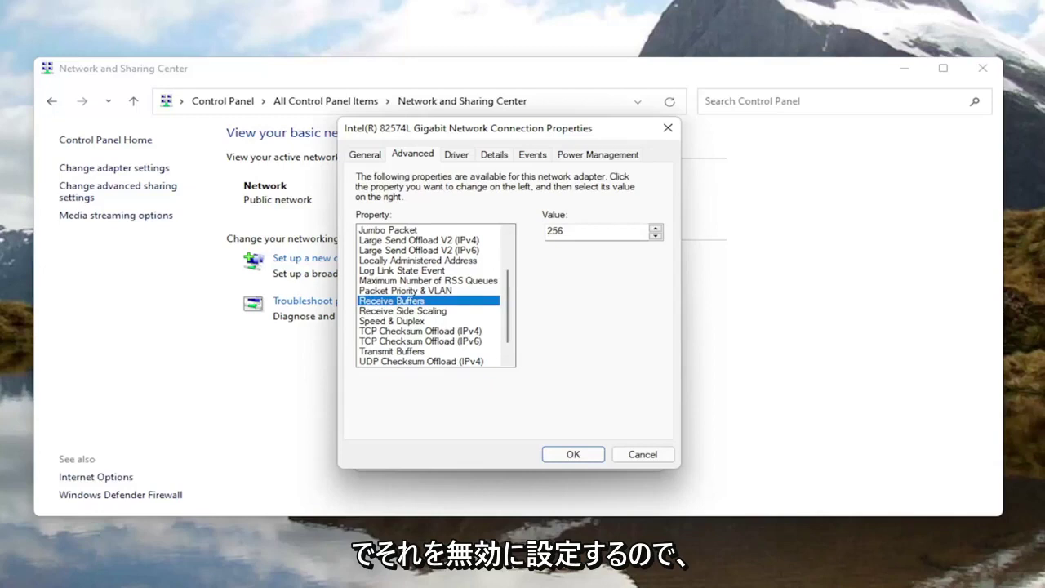
pyautogui.click(402, 240)
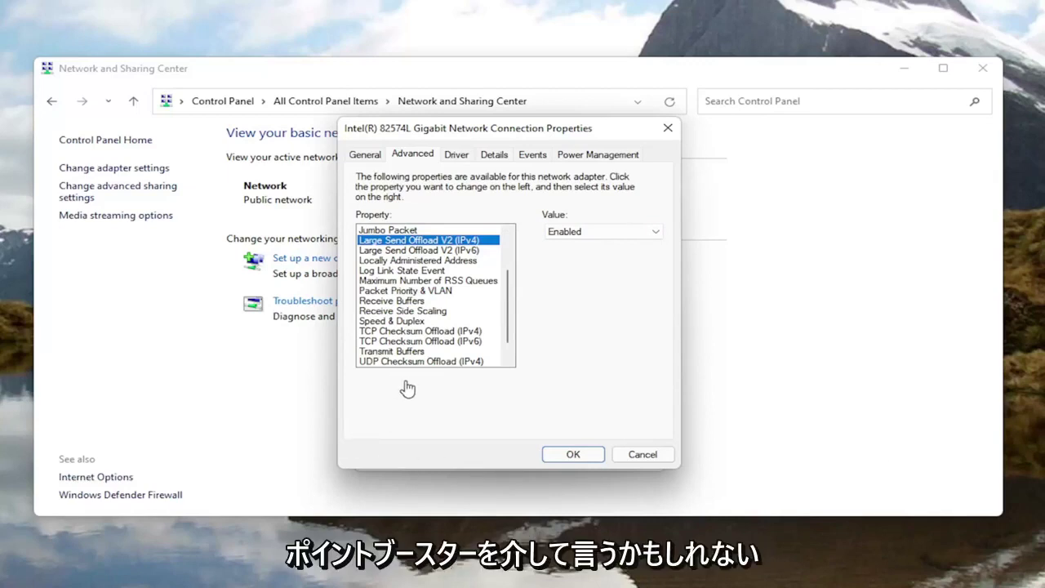
pyautogui.scroll(-1, 417, 323)
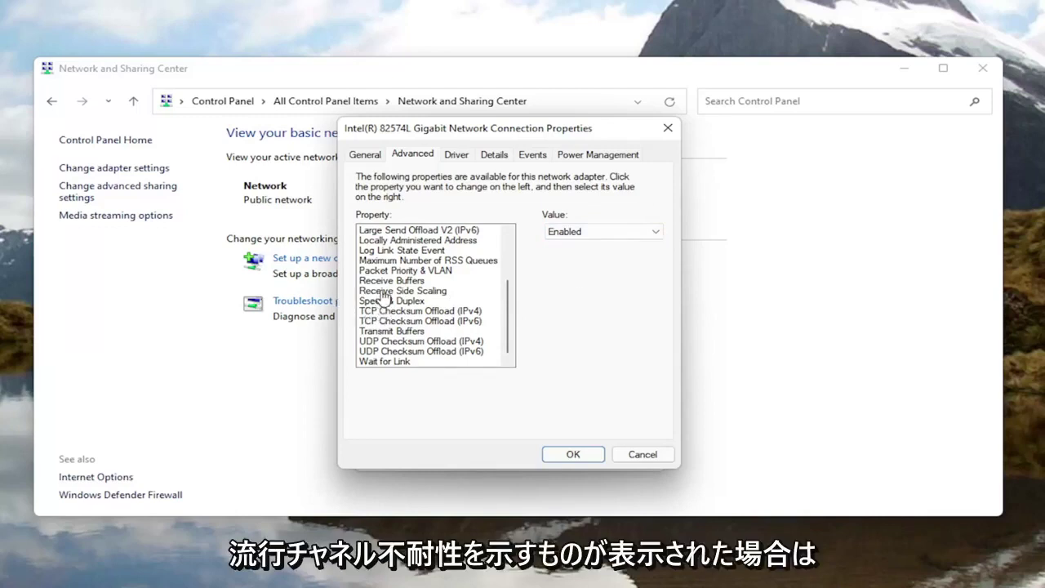
pyautogui.moveTo(509, 318); pyautogui.dragTo(508, 276)
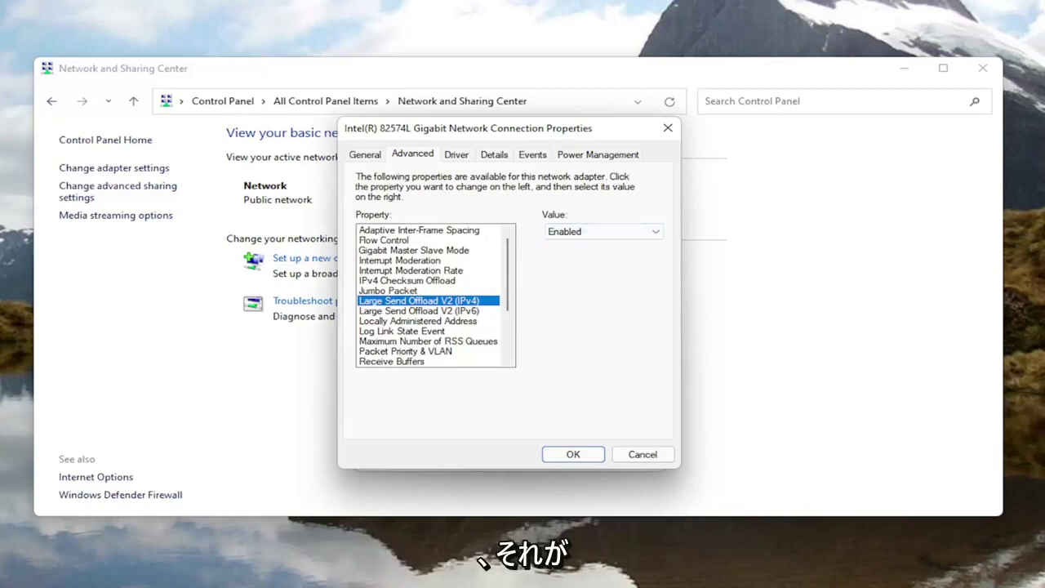
# - Accept the adapter properties, close Ethernet0 status and Network and Sharing Center, then open the Start power-user menu
pyautogui.click(570, 455)
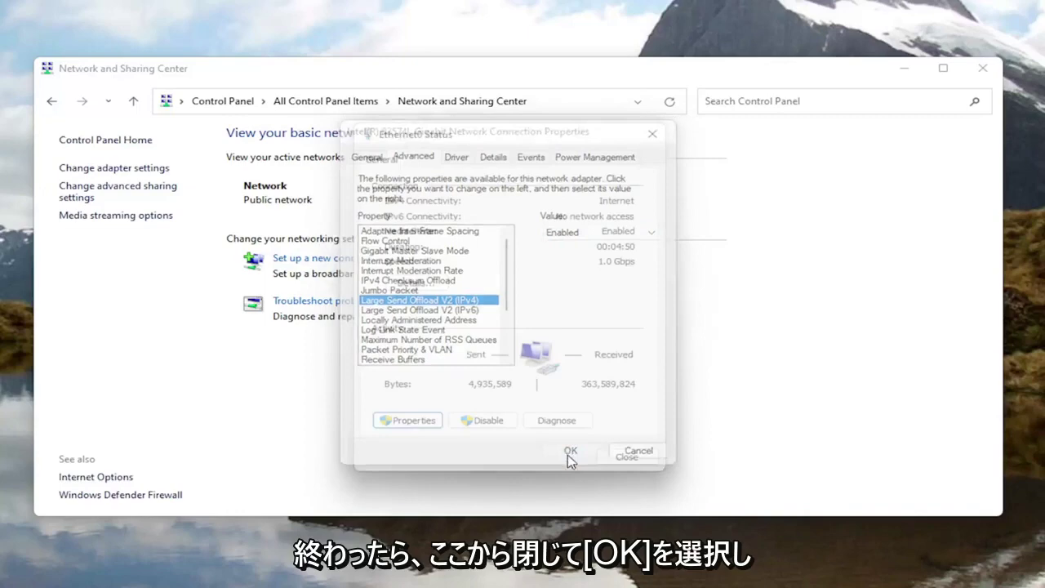
pyautogui.click(628, 455)
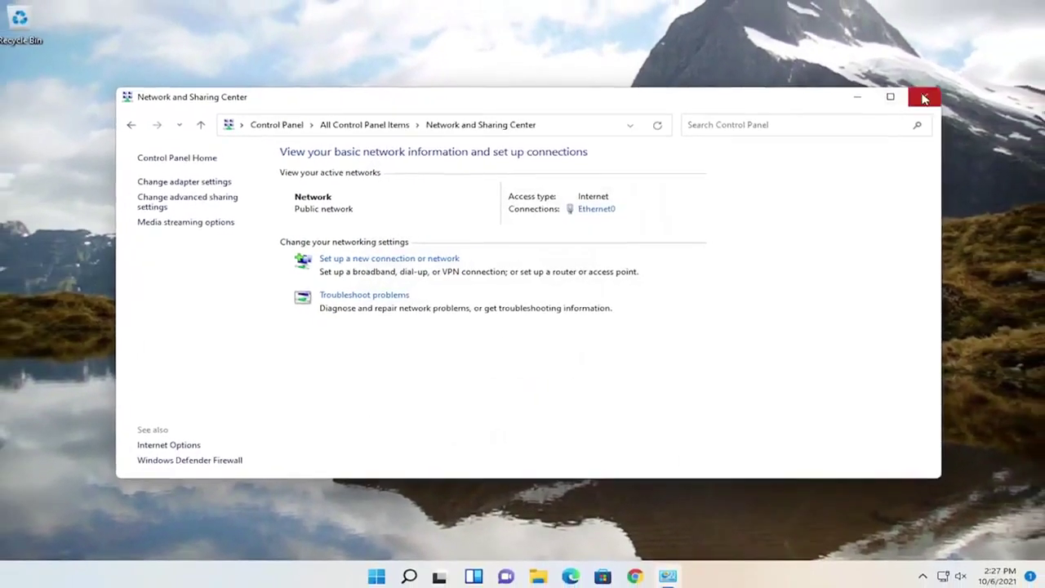
pyautogui.click(924, 98)
pyautogui.rightClick(395, 574)
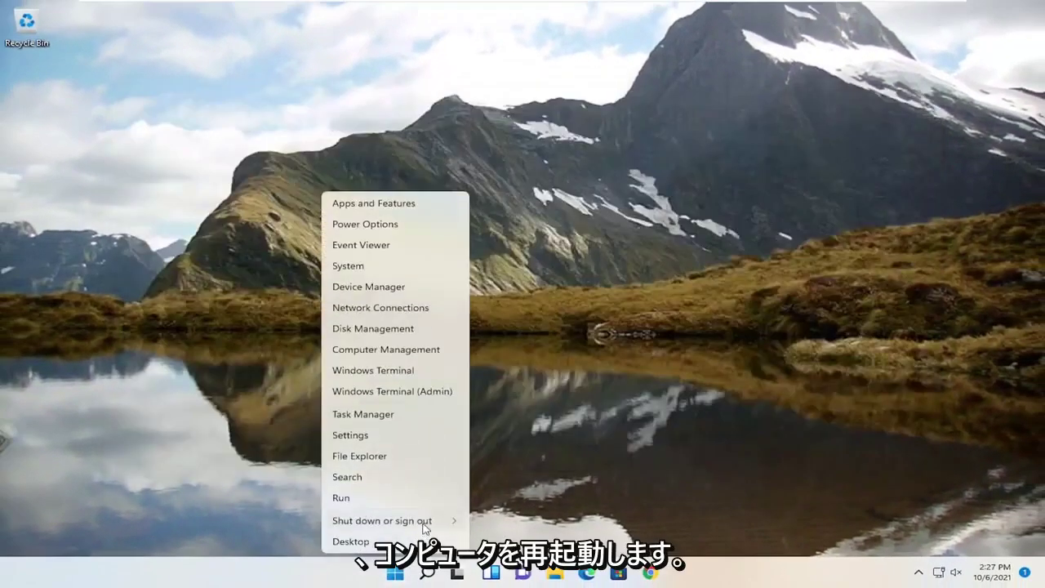